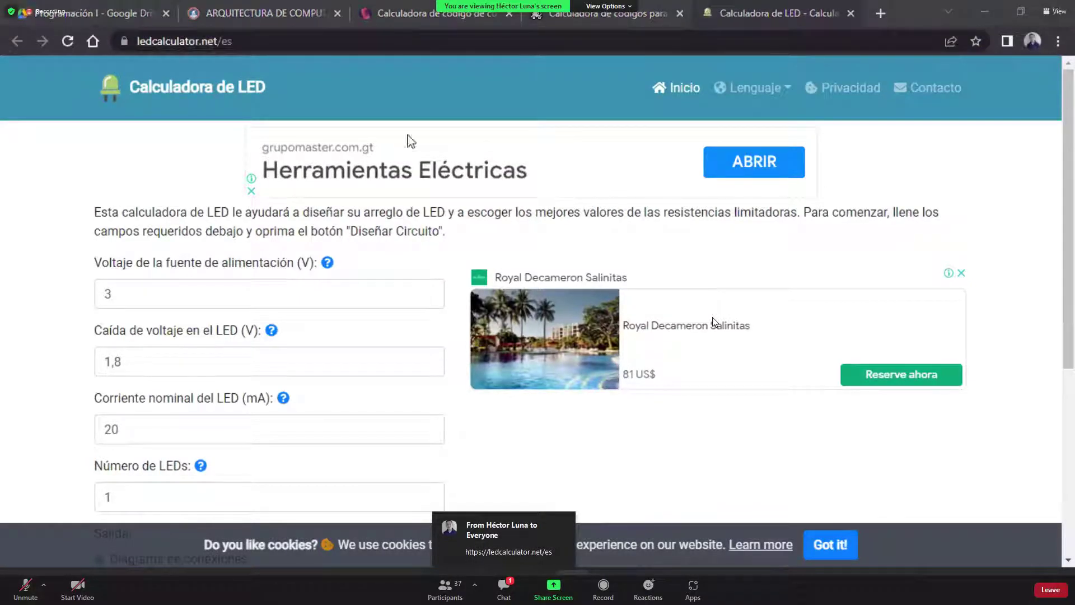
# Check the typical voltage drop per LED colour in the calculator's voltage drop help and in the presentation's threshold voltage table.
pyautogui.click(214, 305)
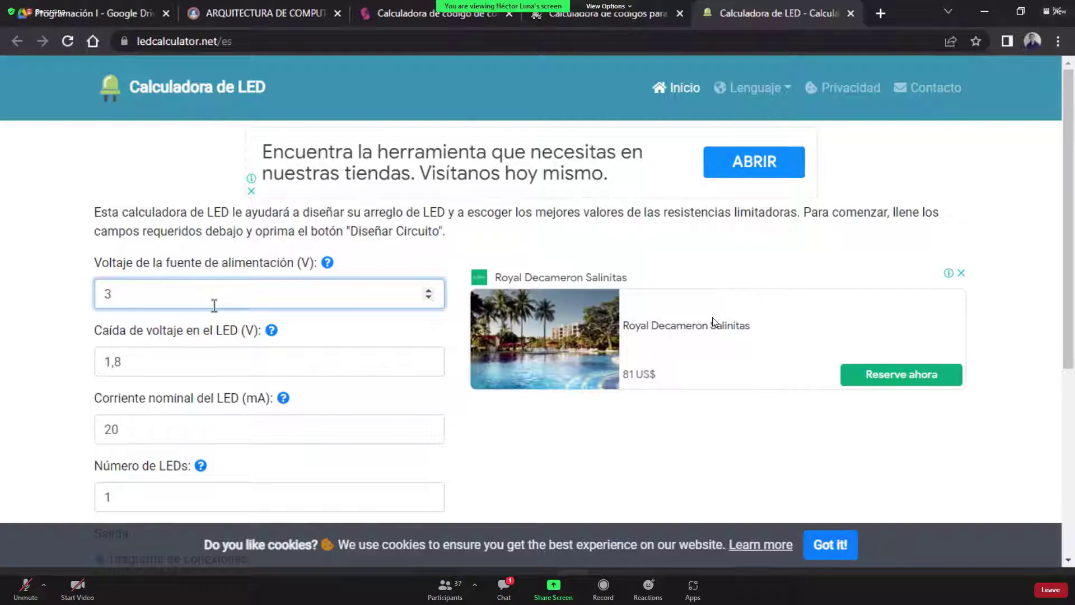
pyautogui.press('BackSpace')
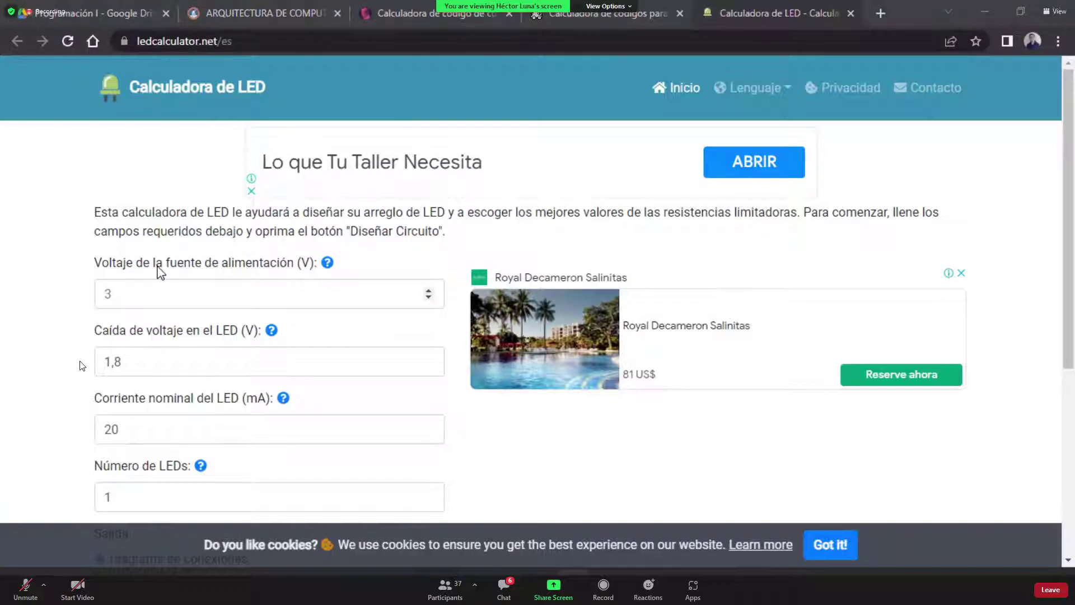
pyautogui.scroll(-1, 171, 340)
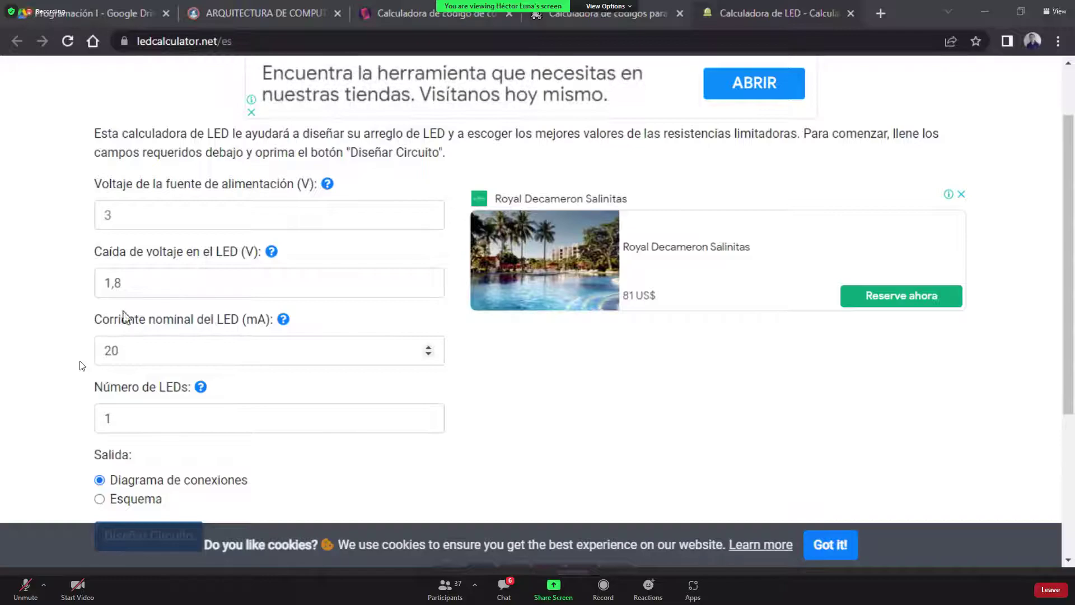
pyautogui.click(271, 253)
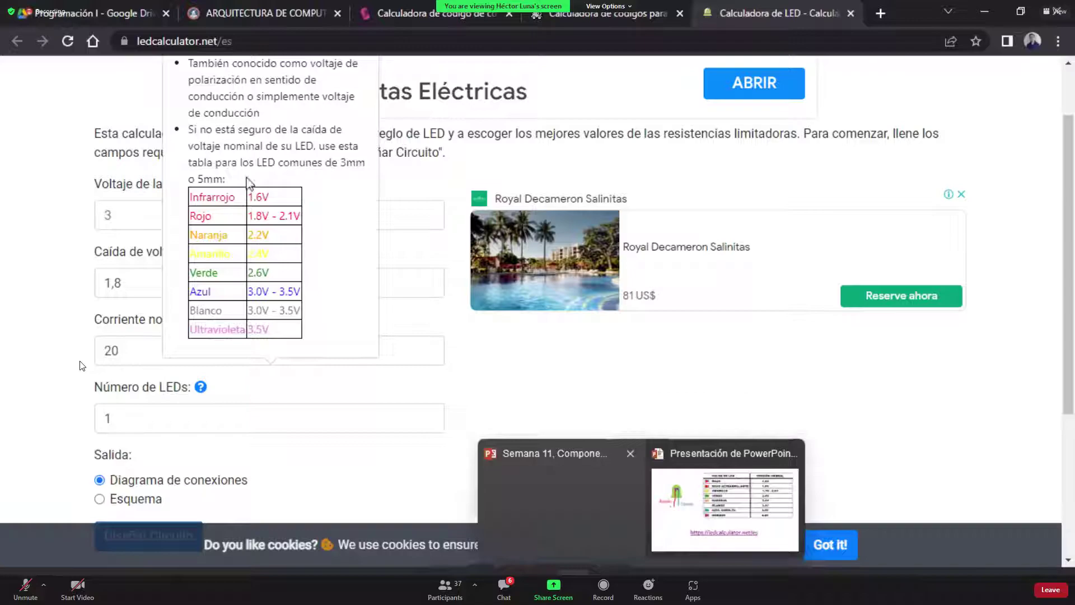
pyautogui.click(125, 283)
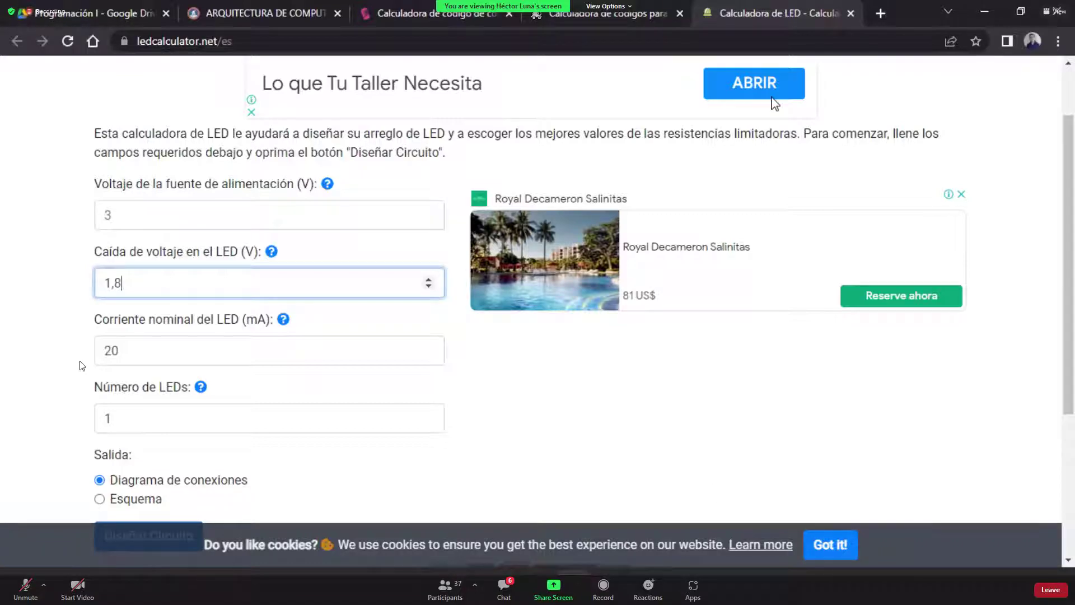
pyautogui.hotkey('alt', 'Tab')
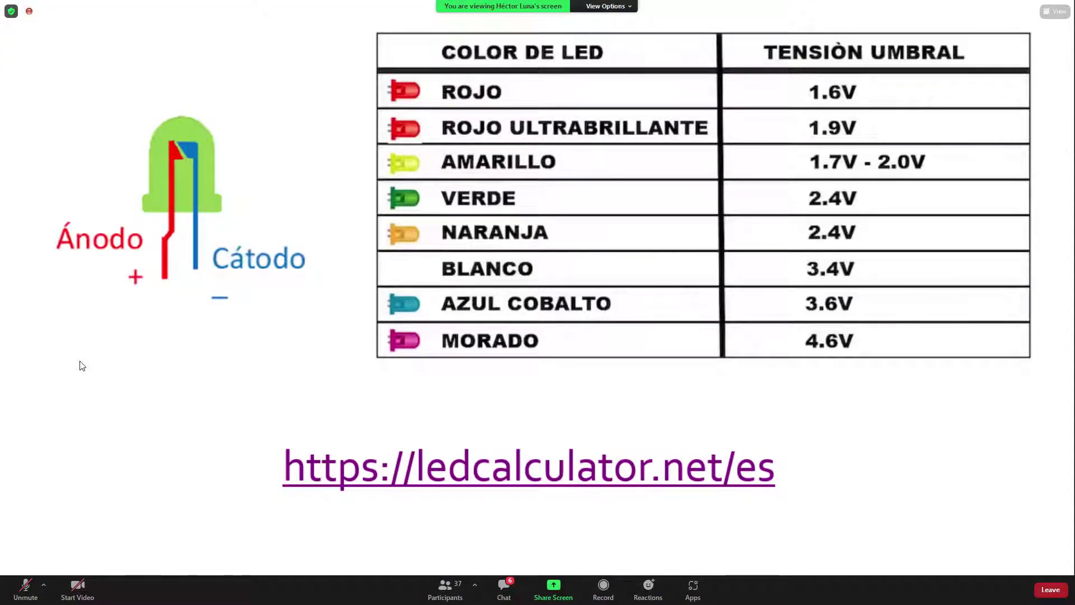
pyautogui.hotkey('alt', 'Tab')
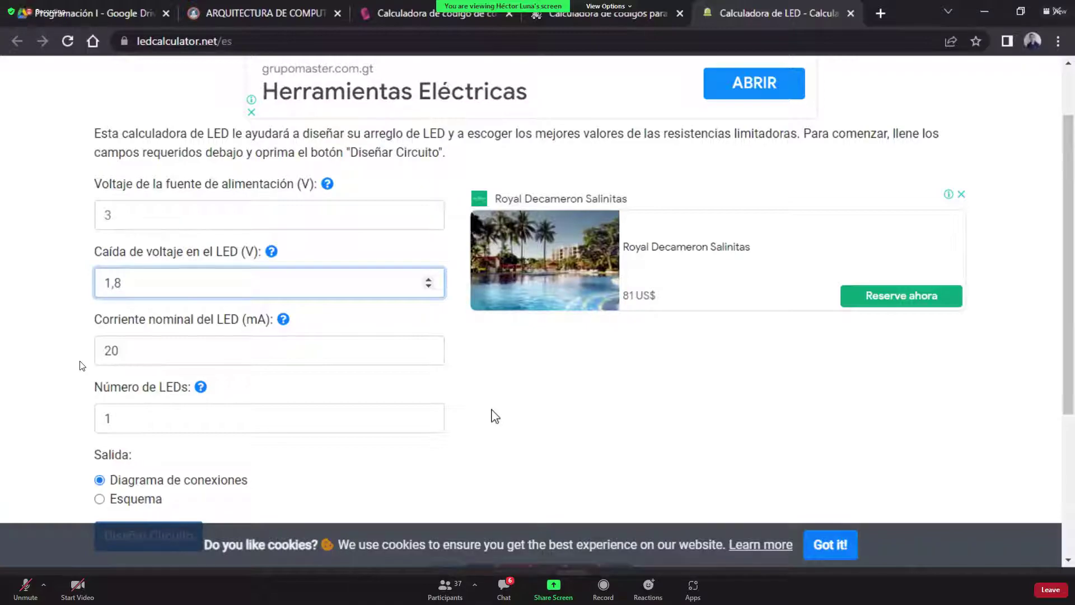
# Set the LED voltage drop to 2,4 V and read the help on the LED's nominal current.
pyautogui.press('BackSpace')
pyautogui.write('4')
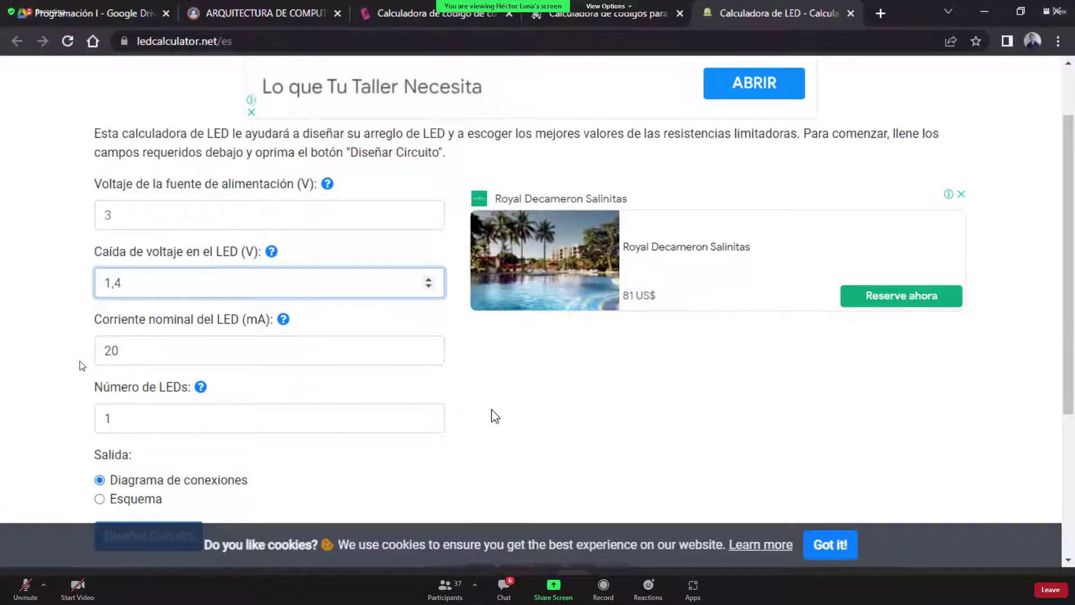
pyautogui.press('Left')
pyautogui.press('Left')
pyautogui.press('BackSpace')
pyautogui.write('2')
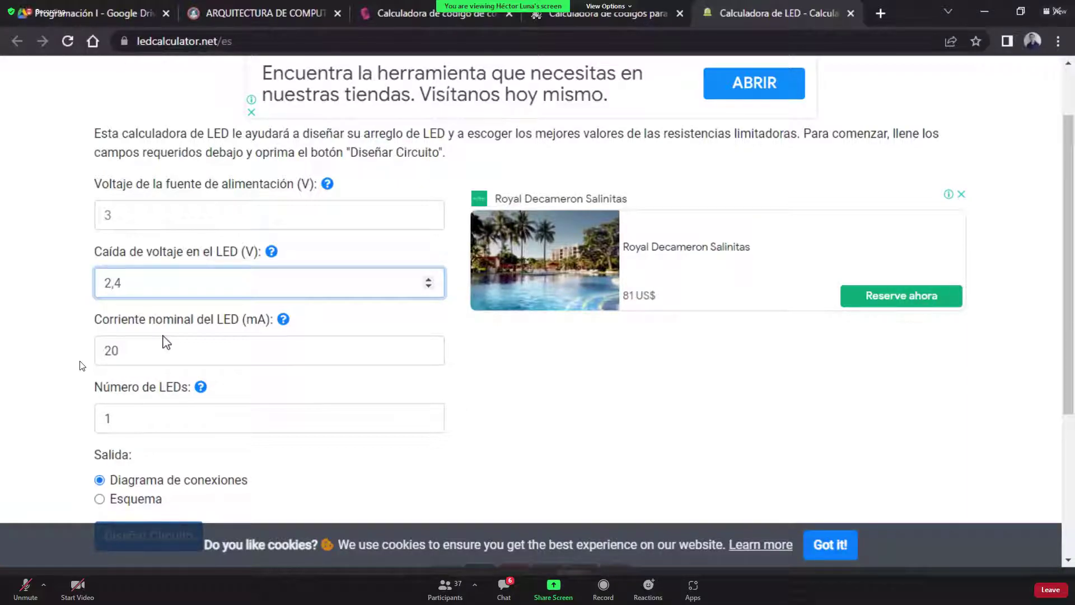
pyautogui.click(284, 321)
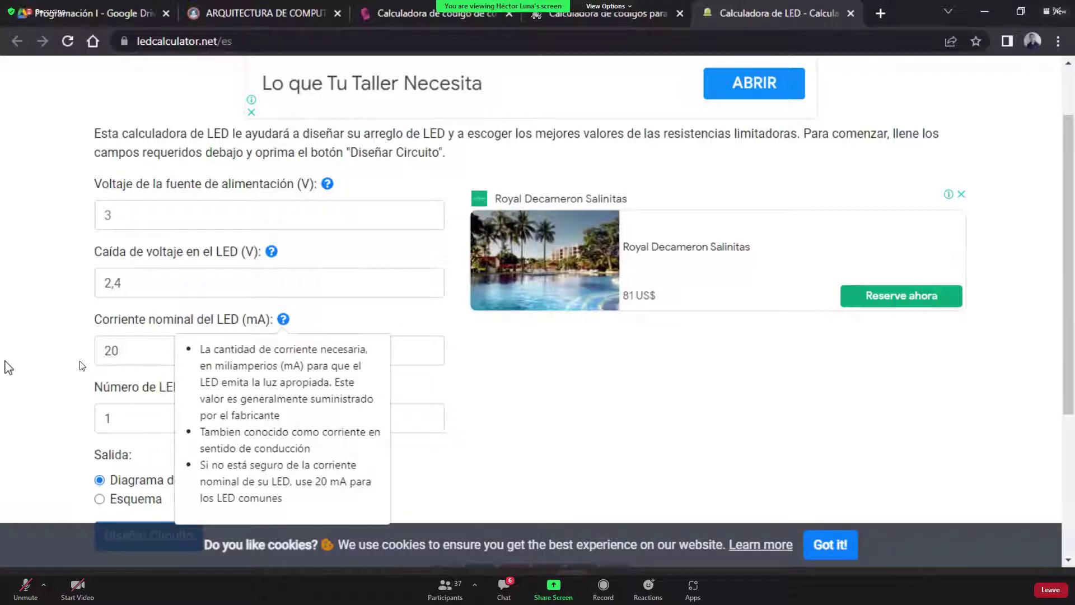
pyautogui.click(83, 365)
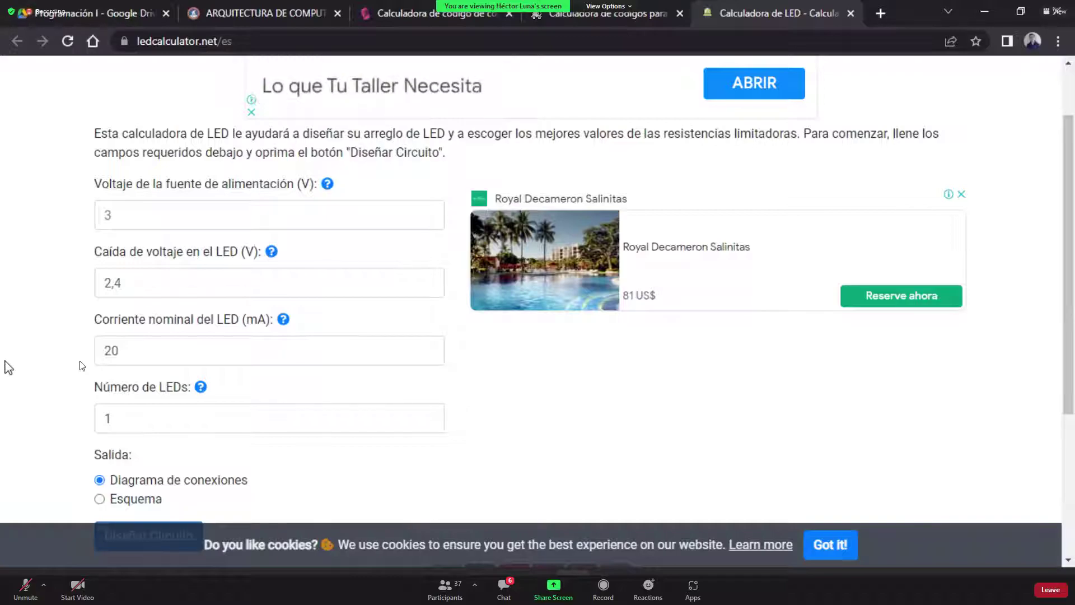
# Try the Esquema output option, return to Diagrama de conexiones and attempt to design the circuit.
pyautogui.scroll(-4, 17, 357)
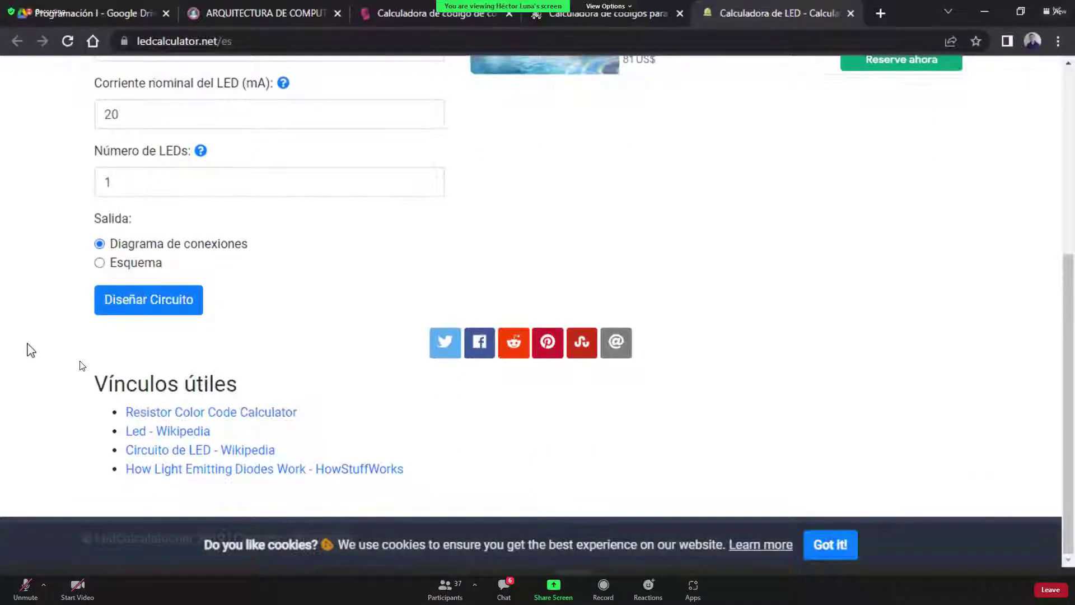
pyautogui.click(121, 262)
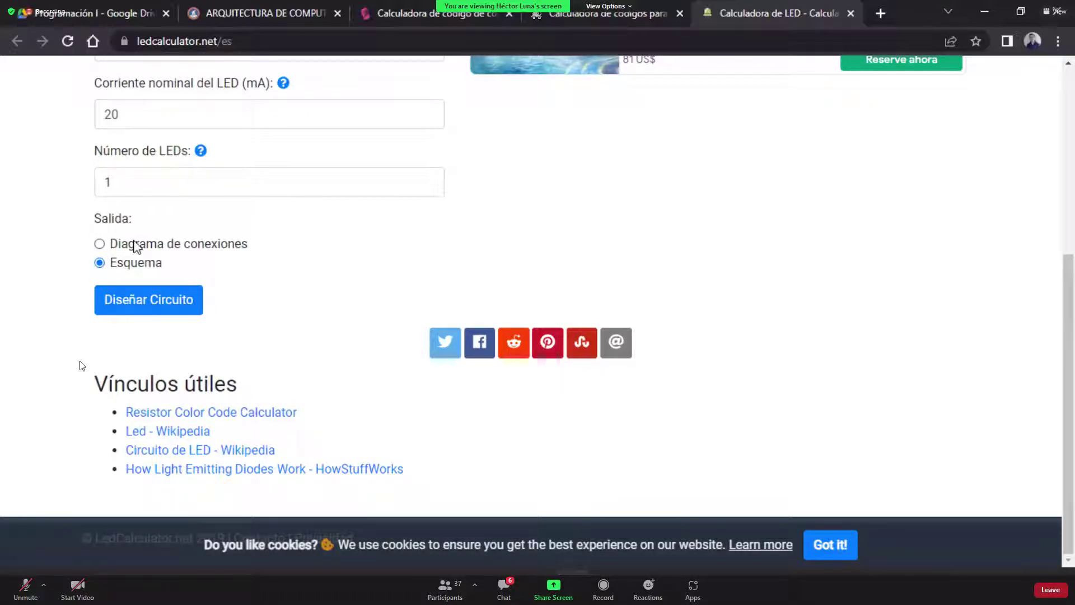
pyautogui.click(137, 244)
pyautogui.click(137, 293)
pyautogui.scroll(-2, 28, 316)
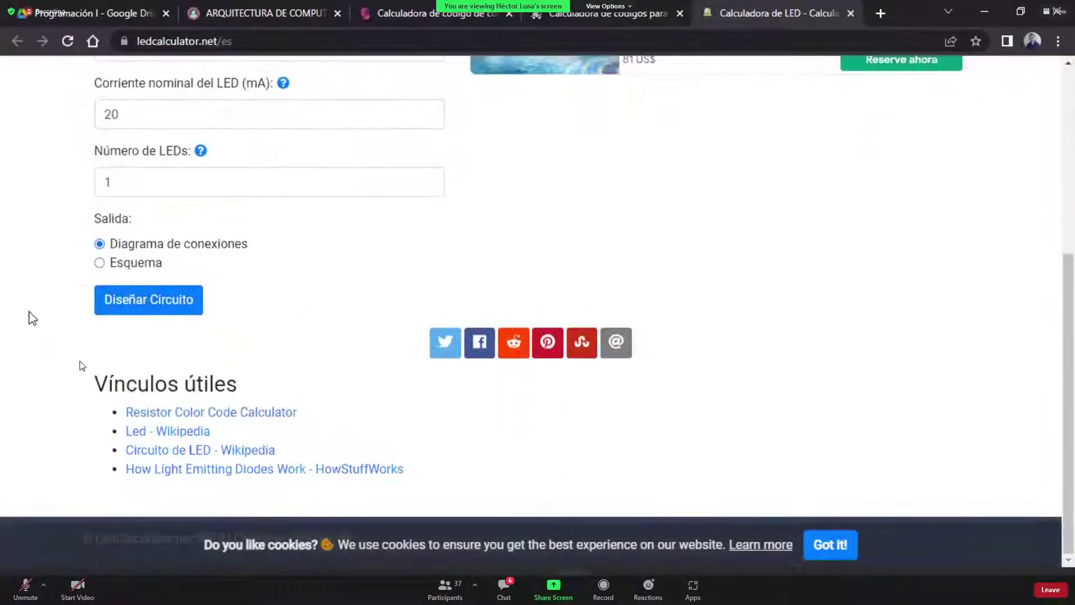
pyautogui.click(151, 303)
pyautogui.scroll(2, 119, 305)
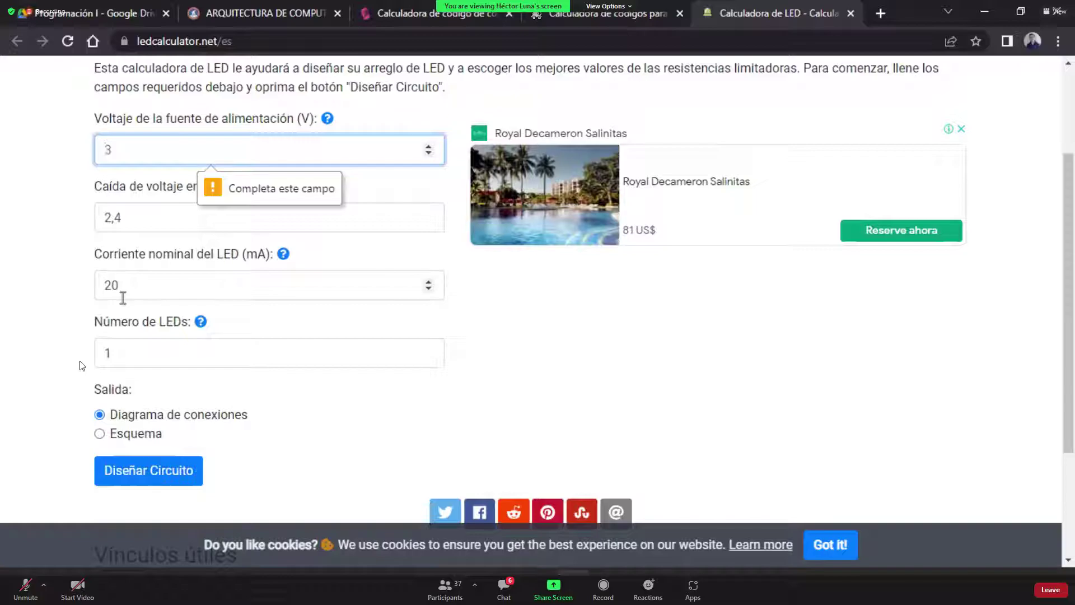
# Set the power supply voltage to 5 V and design the circuit as a connection diagram.
pyautogui.write('0,11')
pyautogui.press('BackSpace')
pyautogui.press('BackSpace')
pyautogui.press('BackSpace')
pyautogui.press('BackSpace')
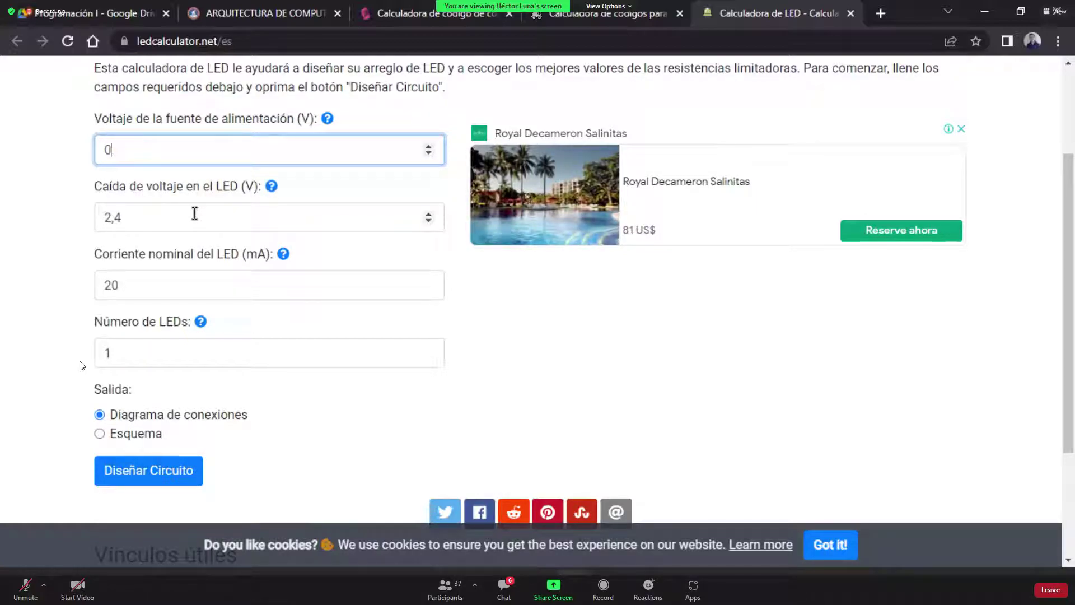
pyautogui.write('3')
pyautogui.press('BackSpace')
pyautogui.write('5')
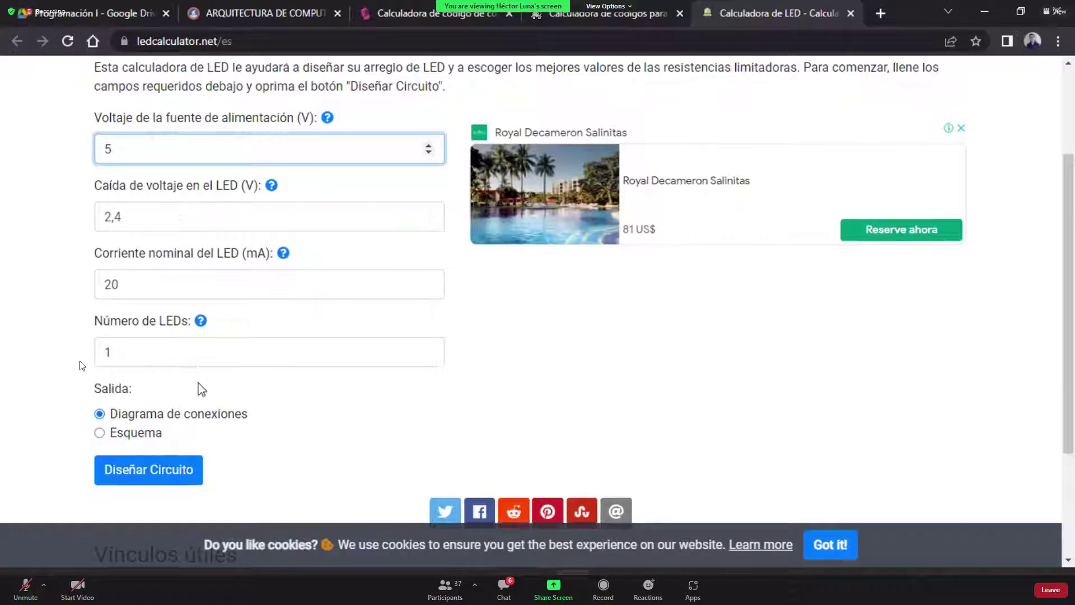
pyautogui.scroll(-3, 185, 364)
pyautogui.click(152, 300)
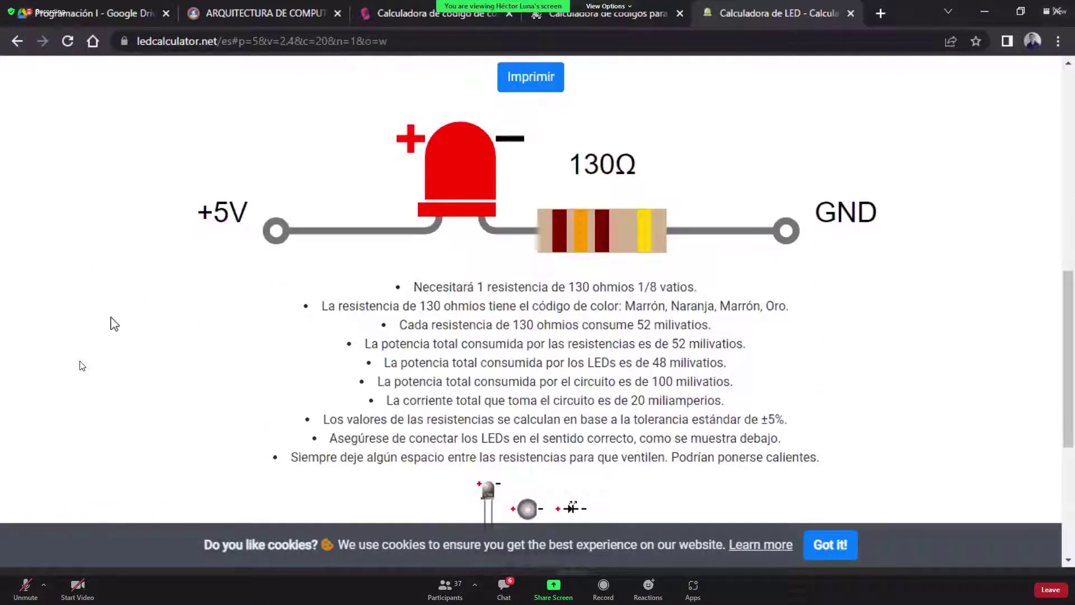
# Change the output to Esquema and design the circuit again as a schematic.
pyautogui.scroll(3, 110, 322)
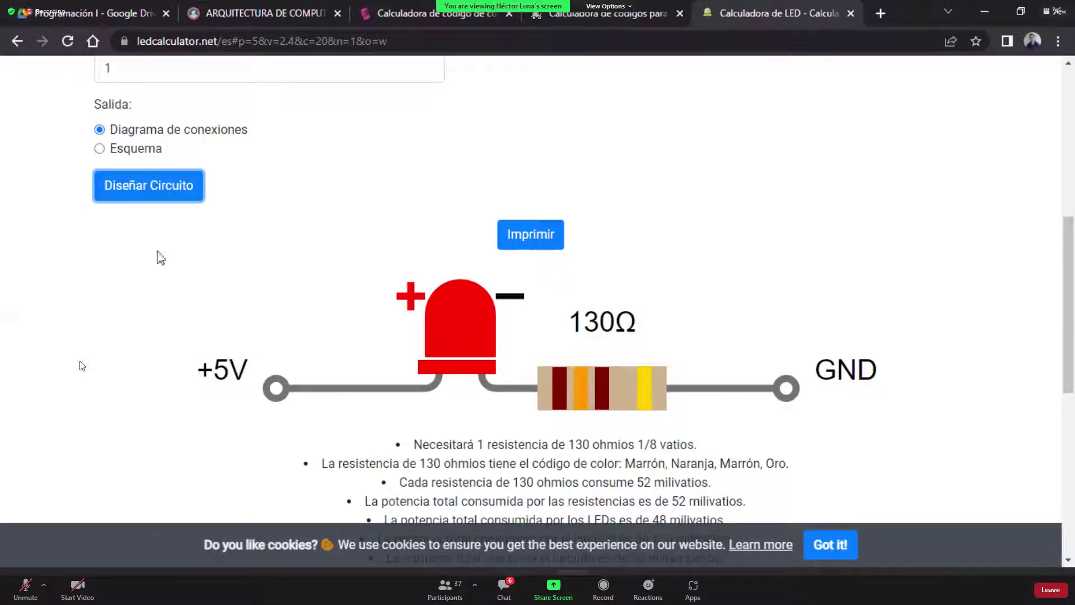
pyautogui.click(148, 151)
pyautogui.click(151, 187)
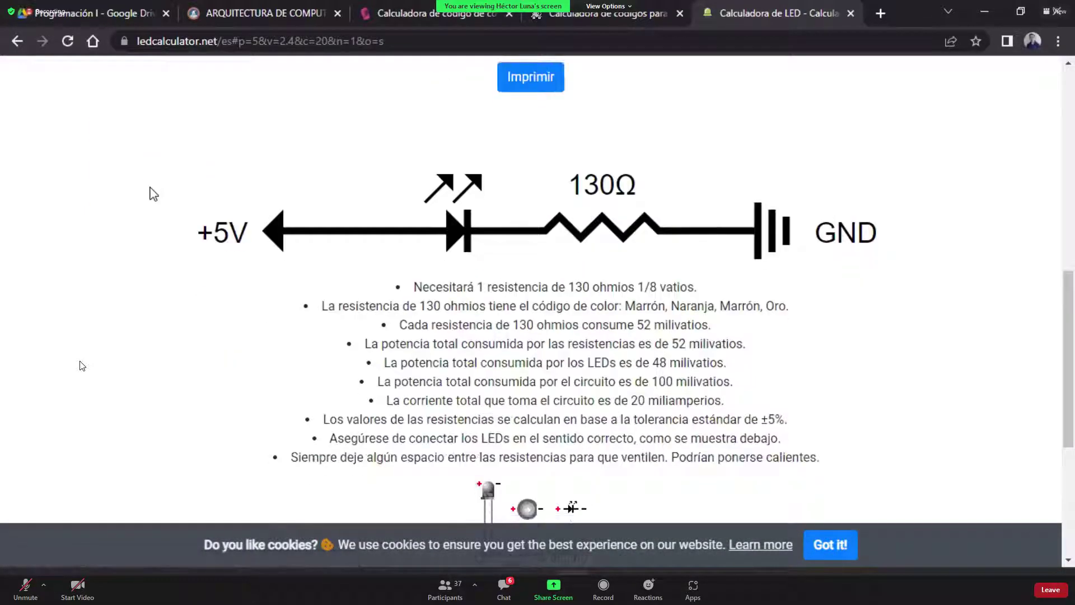
# Switch the output back to Diagrama de conexiones and regenerate the circuit design.
pyautogui.scroll(1, 140, 336)
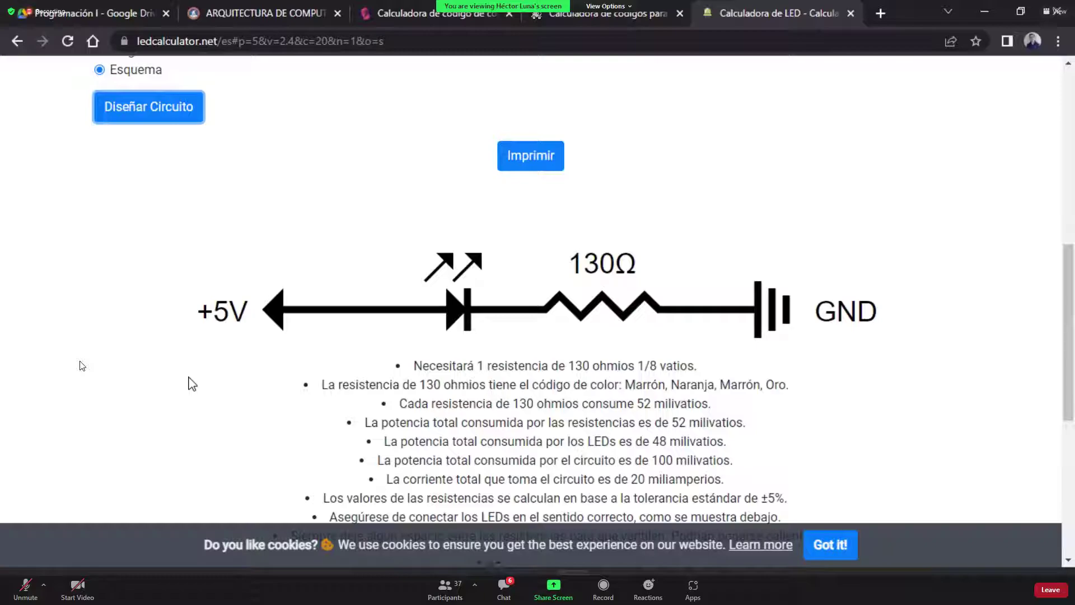
pyautogui.scroll(4, 196, 235)
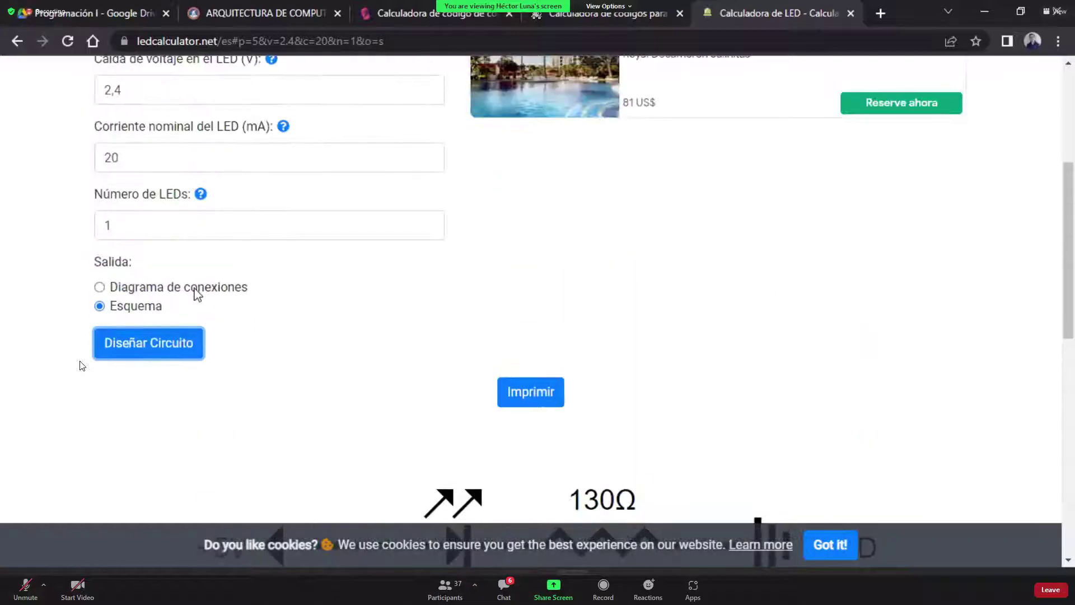
pyautogui.click(198, 287)
pyautogui.click(190, 331)
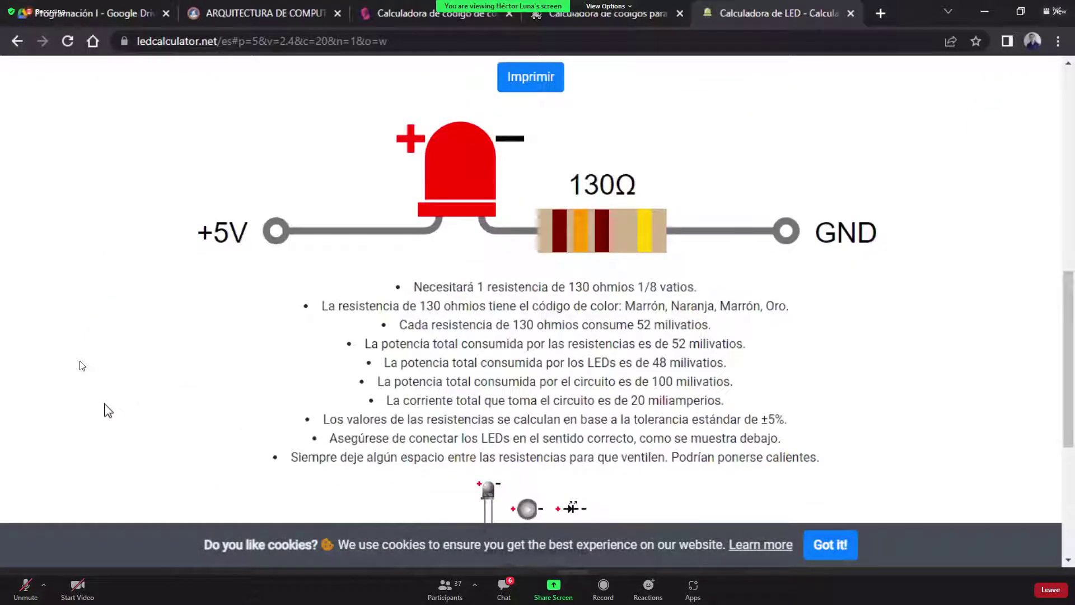